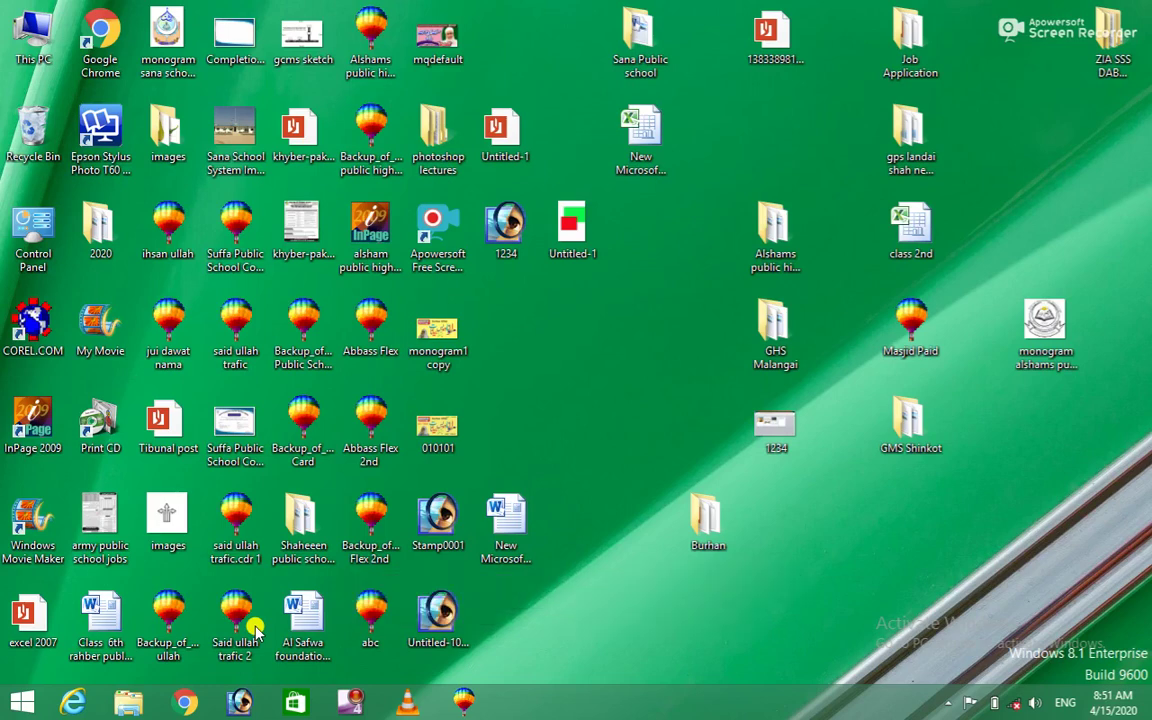
# Refresh the desktop and open New Microsoft Word Document in Word 2010.
pyautogui.rightClick(591, 312)
pyautogui.click(637, 366)
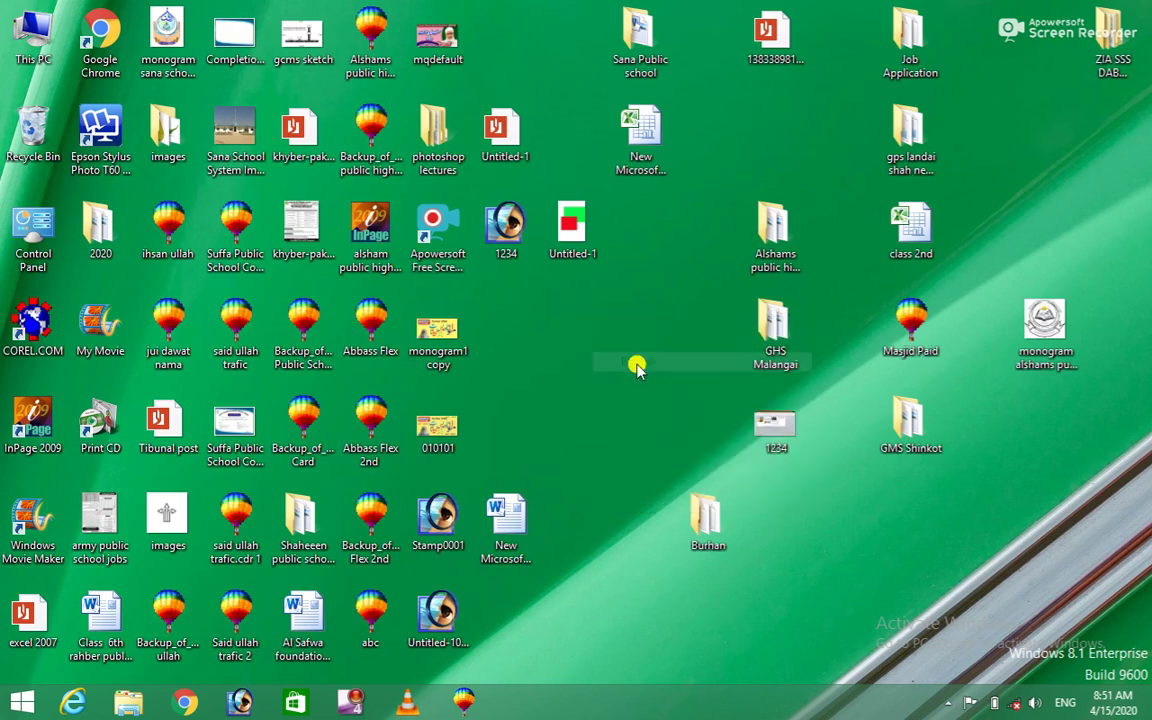
pyautogui.doubleClick(522, 518)
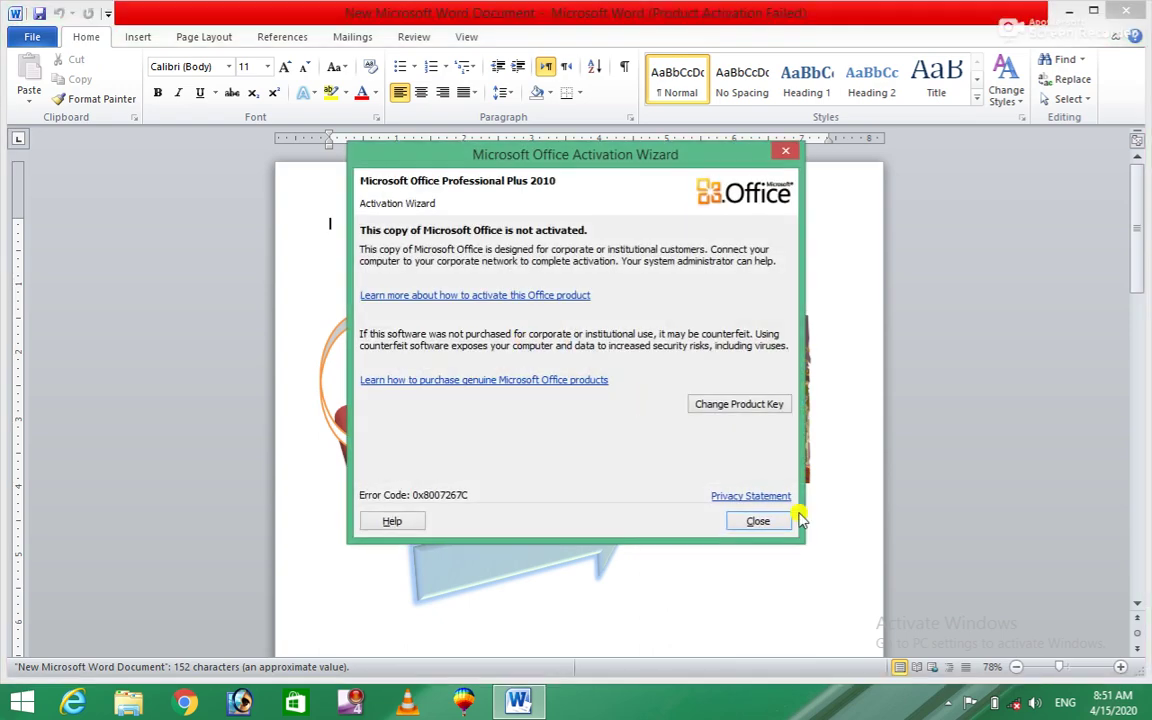
# Dismiss the Office activation notice, select then deselect the SmartArt, and start a blank Document1 with Ctrl+N.
pyautogui.click(757, 520)
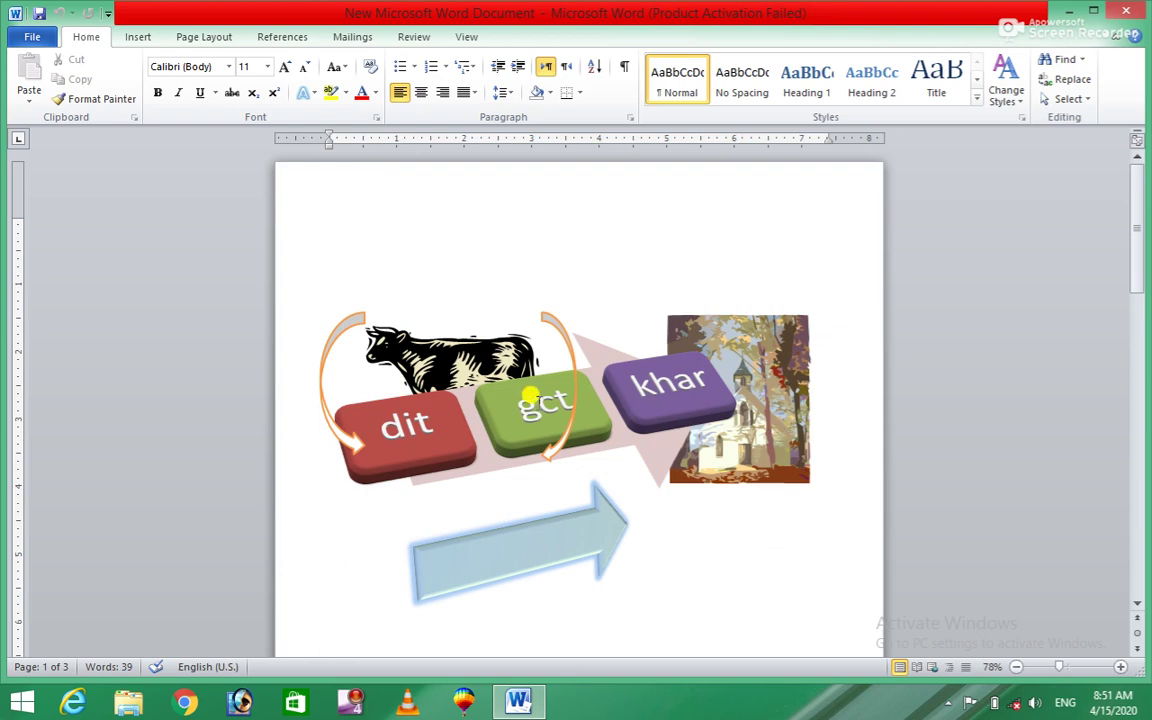
pyautogui.click(443, 357)
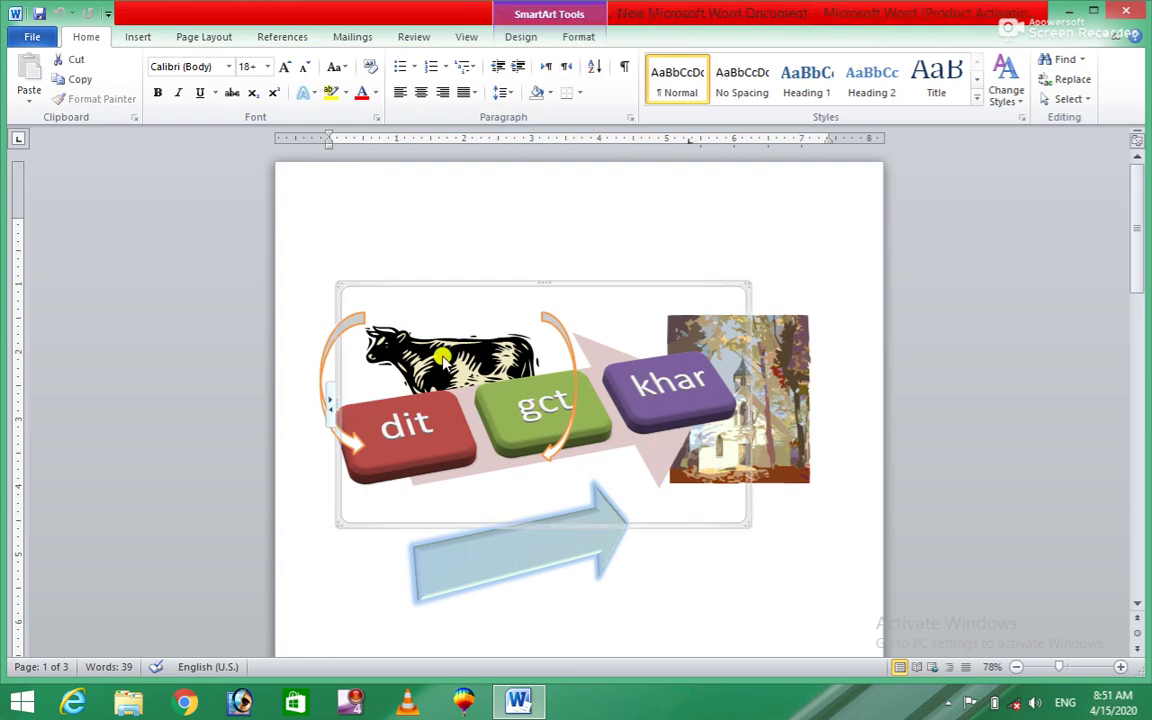
pyautogui.click(833, 234)
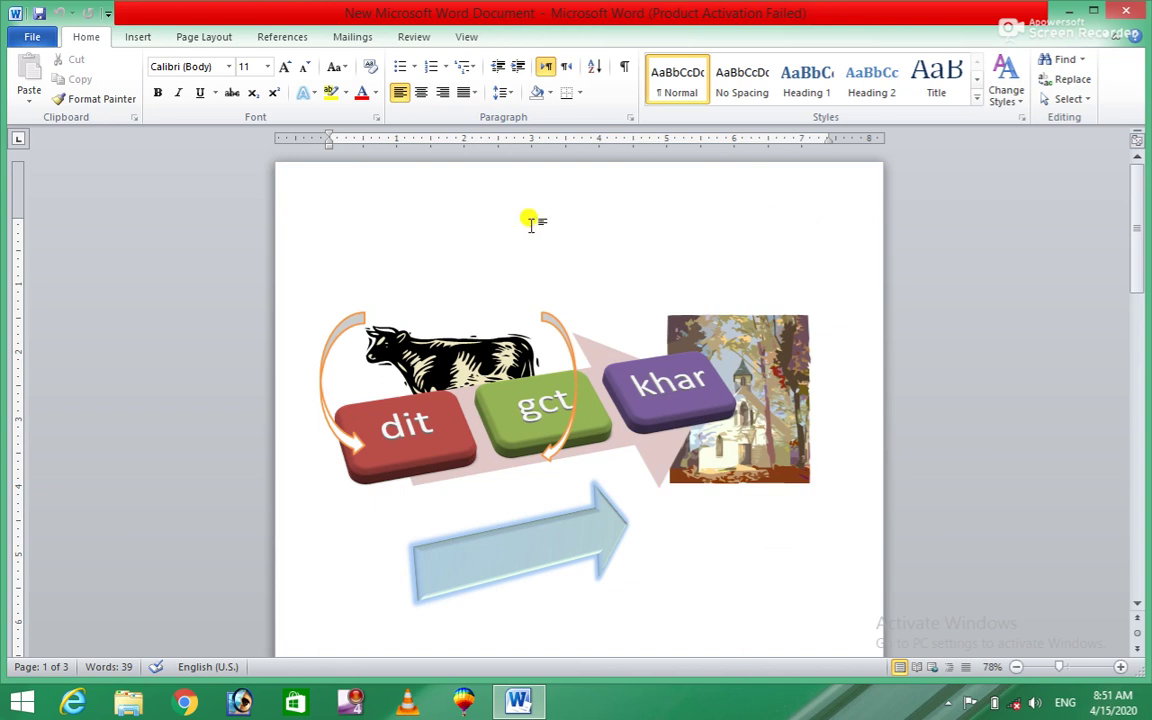
pyautogui.hotkey('ctrl', 'n')
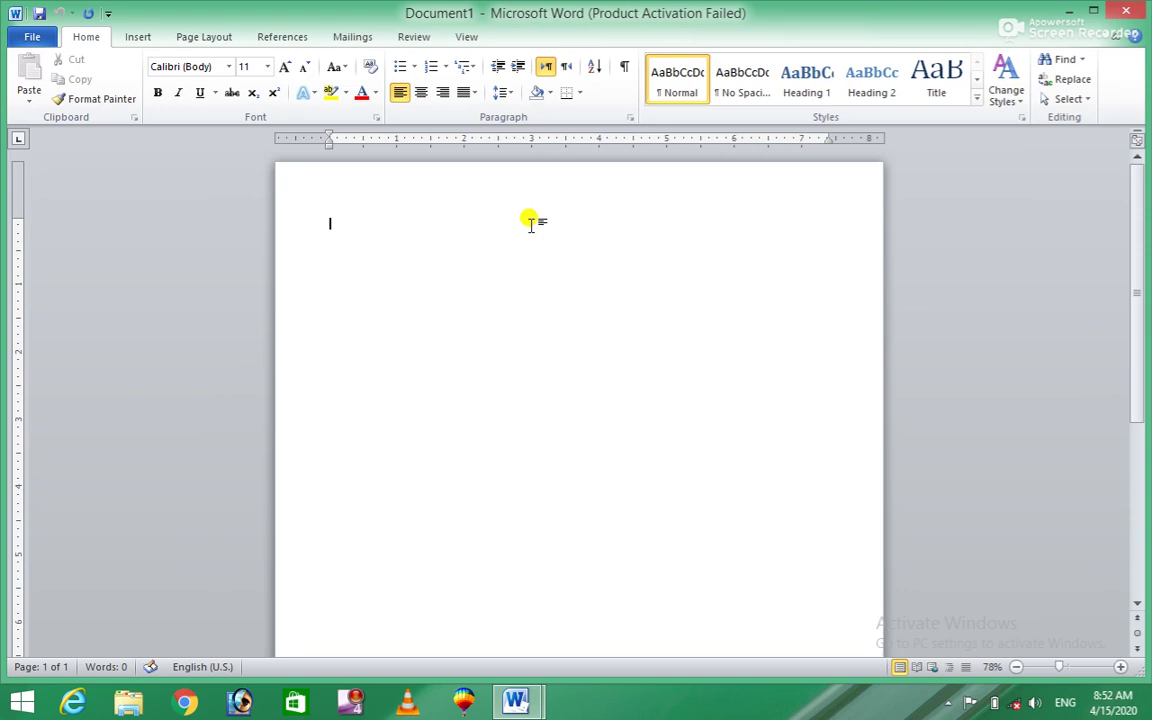
# Insert a screenshot of the SmartArt document's Word window into Document1 and drag it into place.
pyautogui.click(137, 44)
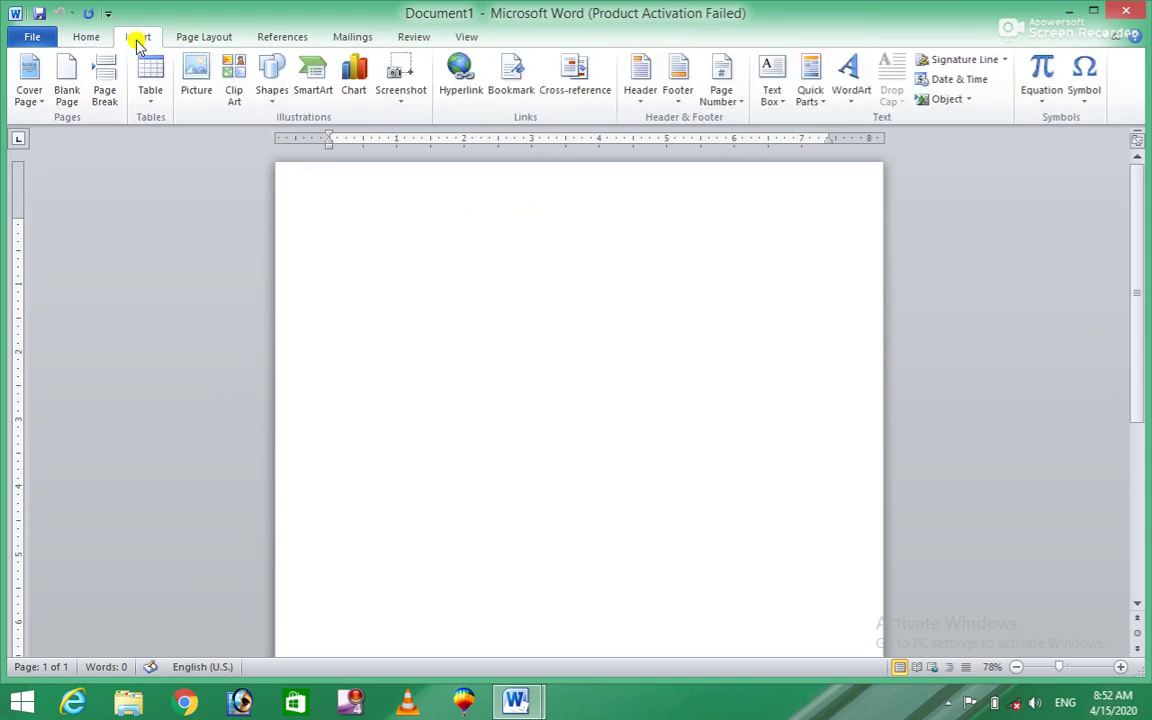
pyautogui.click(401, 105)
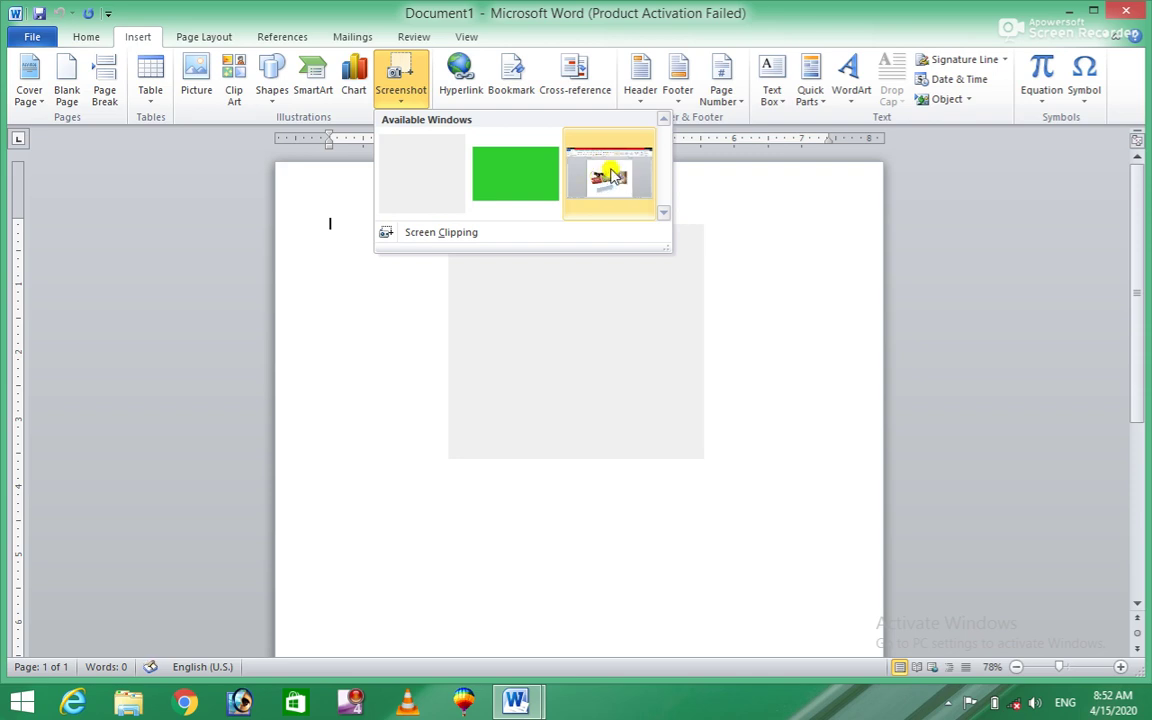
pyautogui.click(612, 176)
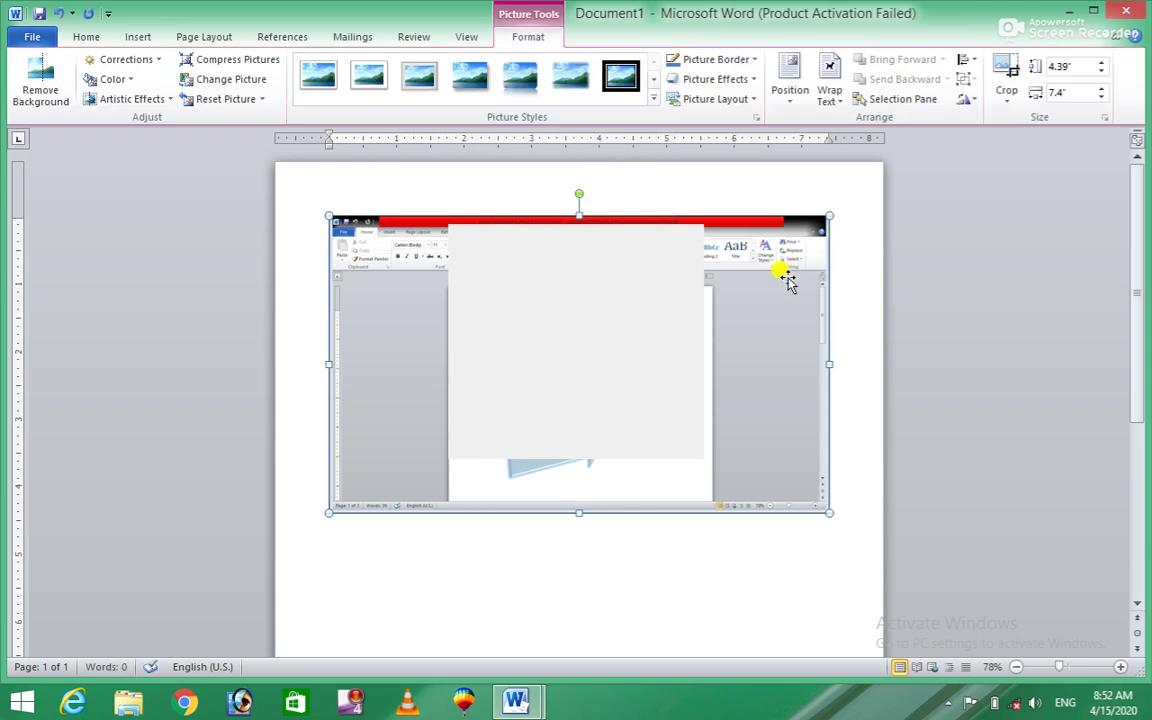
pyautogui.moveTo(788, 282); pyautogui.dragTo(768, 575)
# Save the screenshot picture to the Desktop as the JPEG file 'abc'.
pyautogui.rightClick(789, 288)
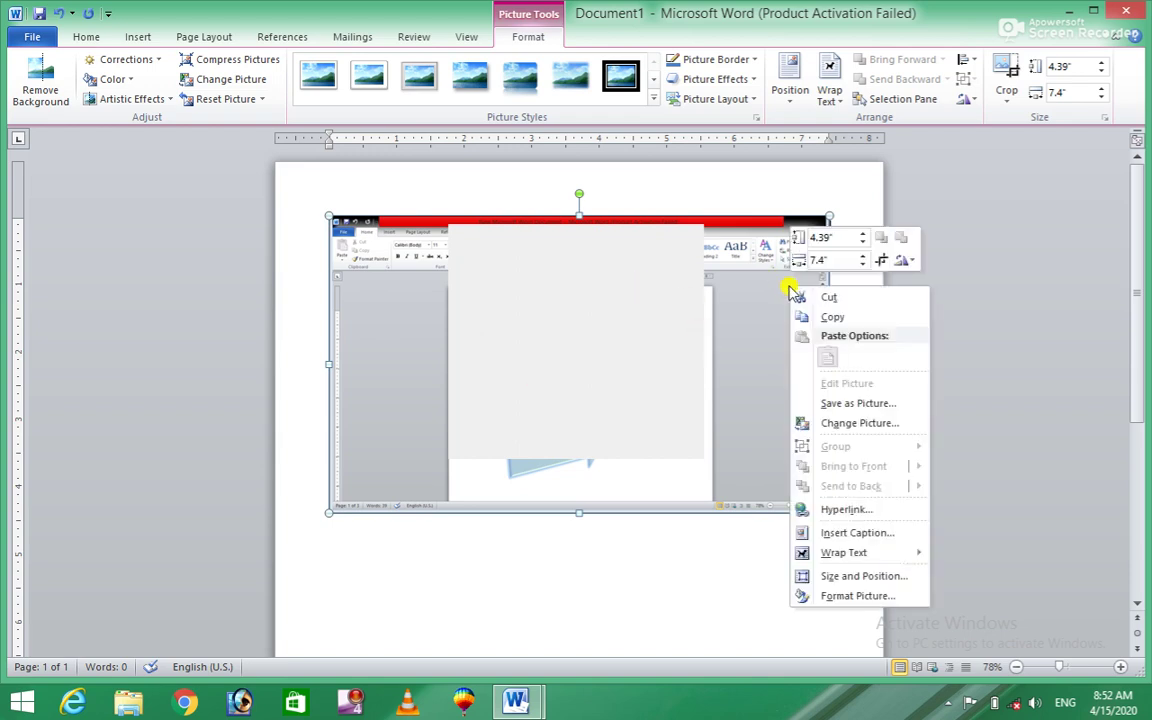
pyautogui.click(858, 404)
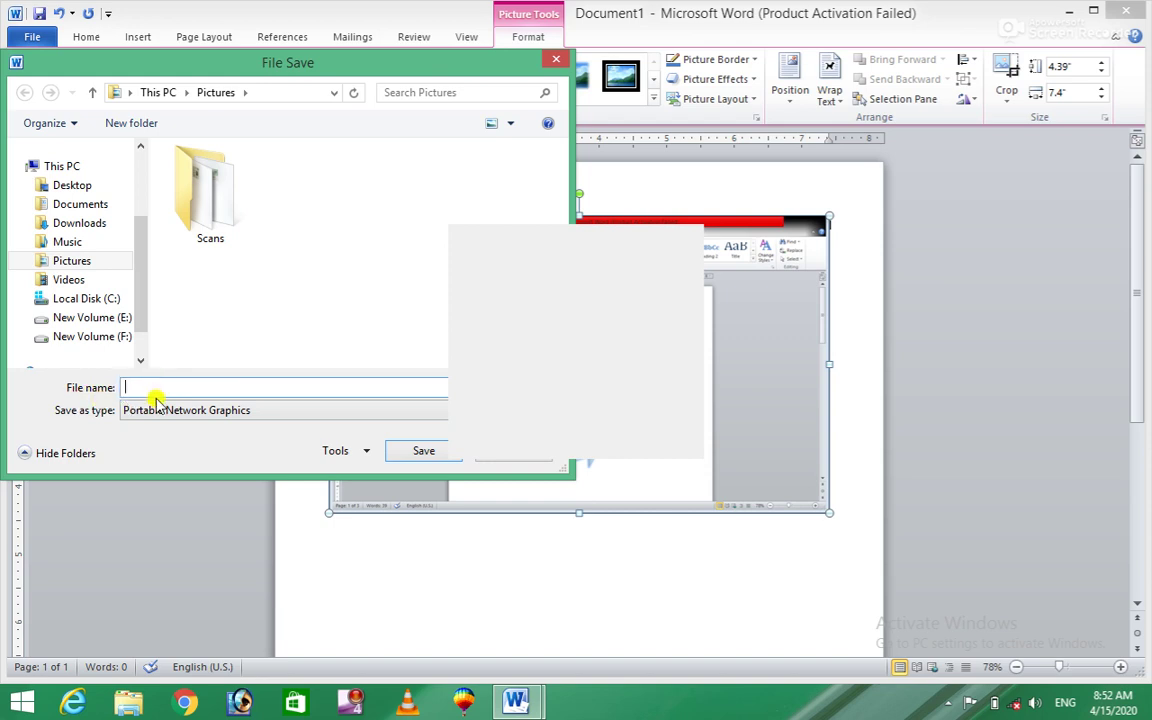
pyautogui.write('a')
pyautogui.write('bc')
pyautogui.click(157, 414)
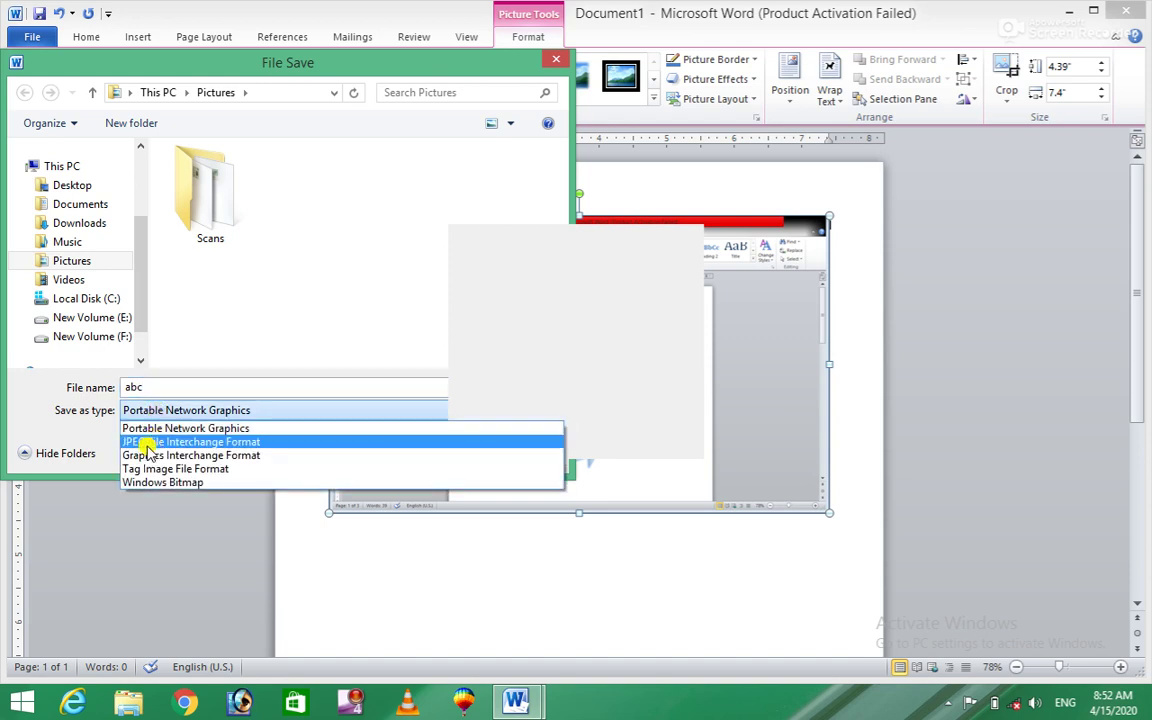
pyautogui.click(147, 443)
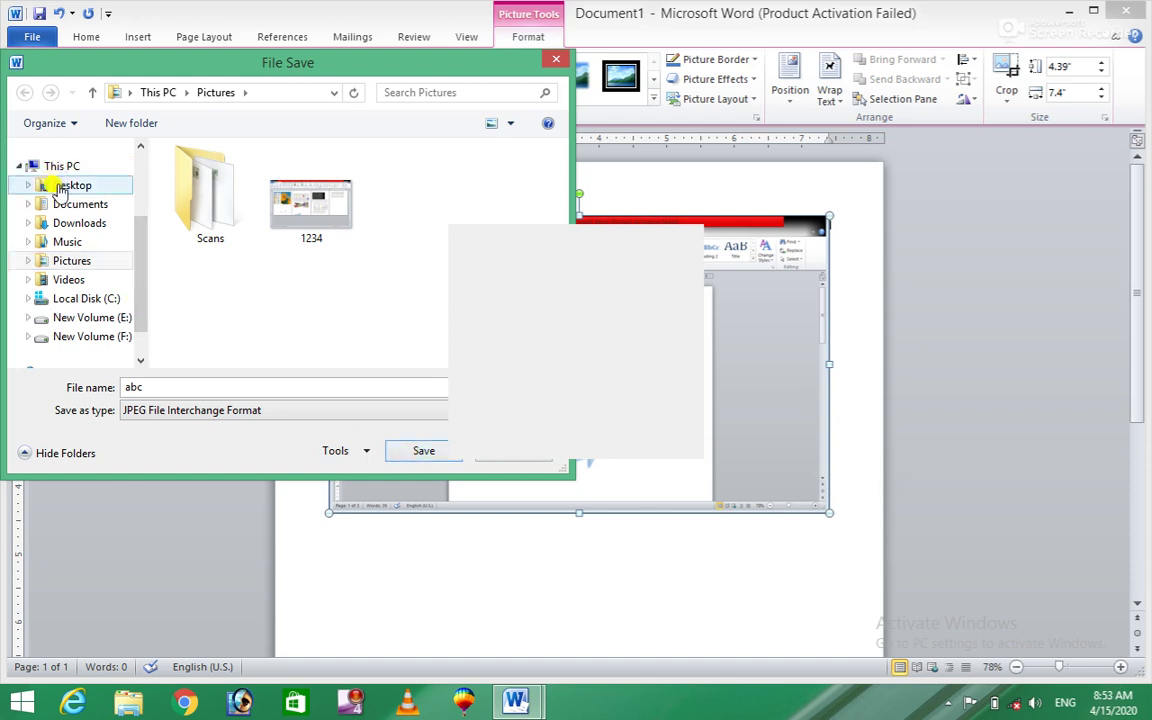
pyautogui.click(115, 189)
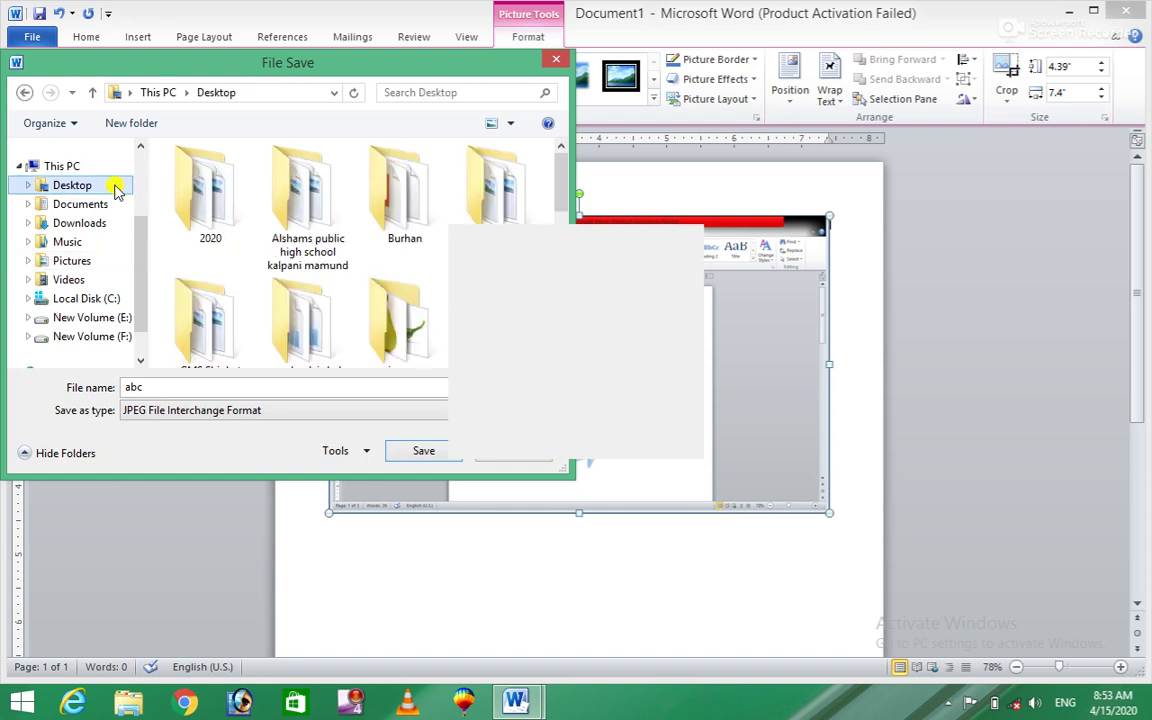
pyautogui.click(417, 453)
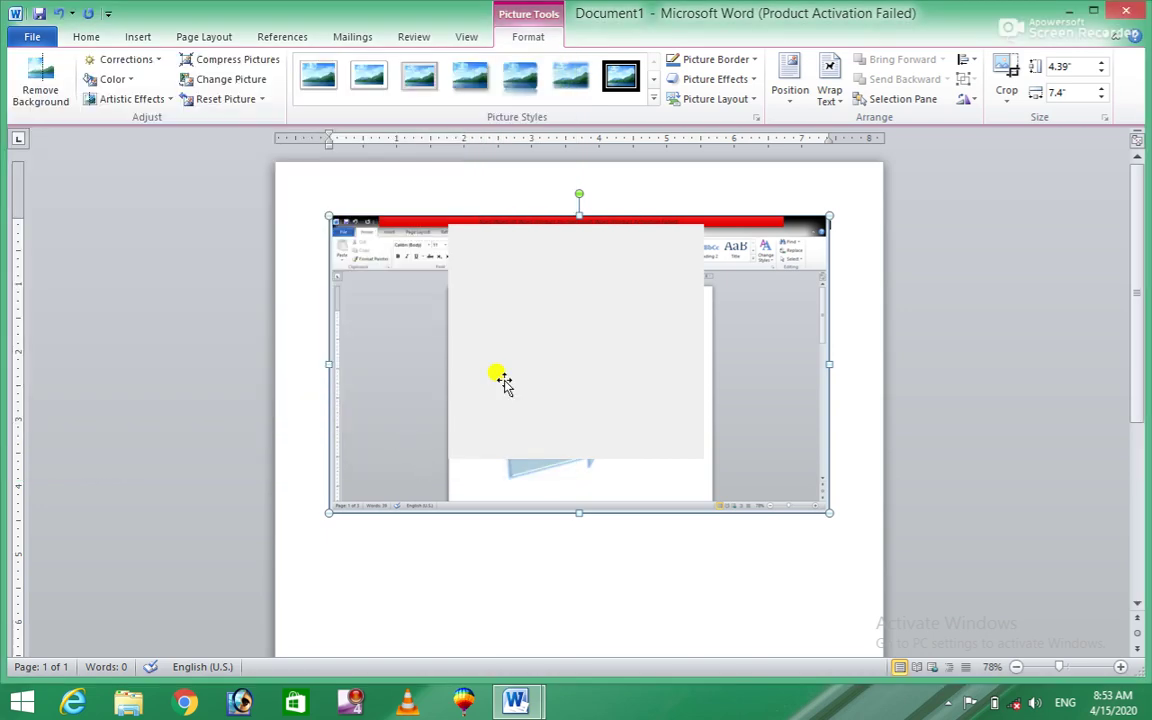
# Minimize both Word windows, move the abc icon near the top, and open it in Photo Viewer.
pyautogui.click(1067, 10)
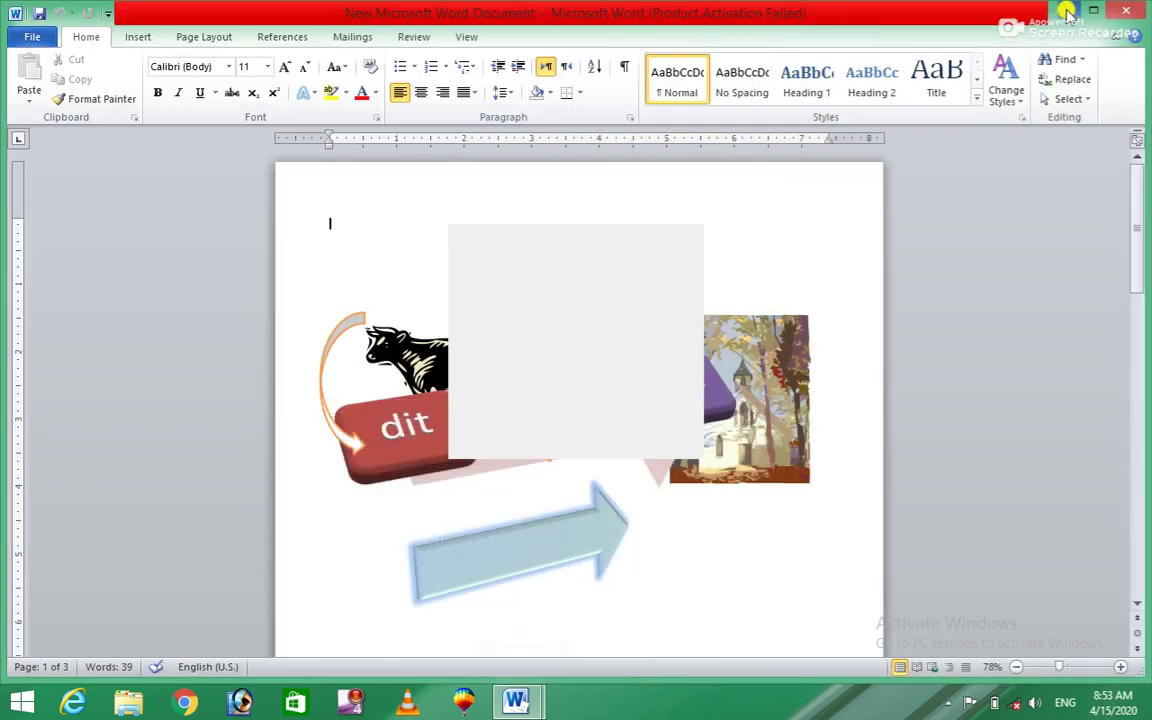
pyautogui.click(1067, 10)
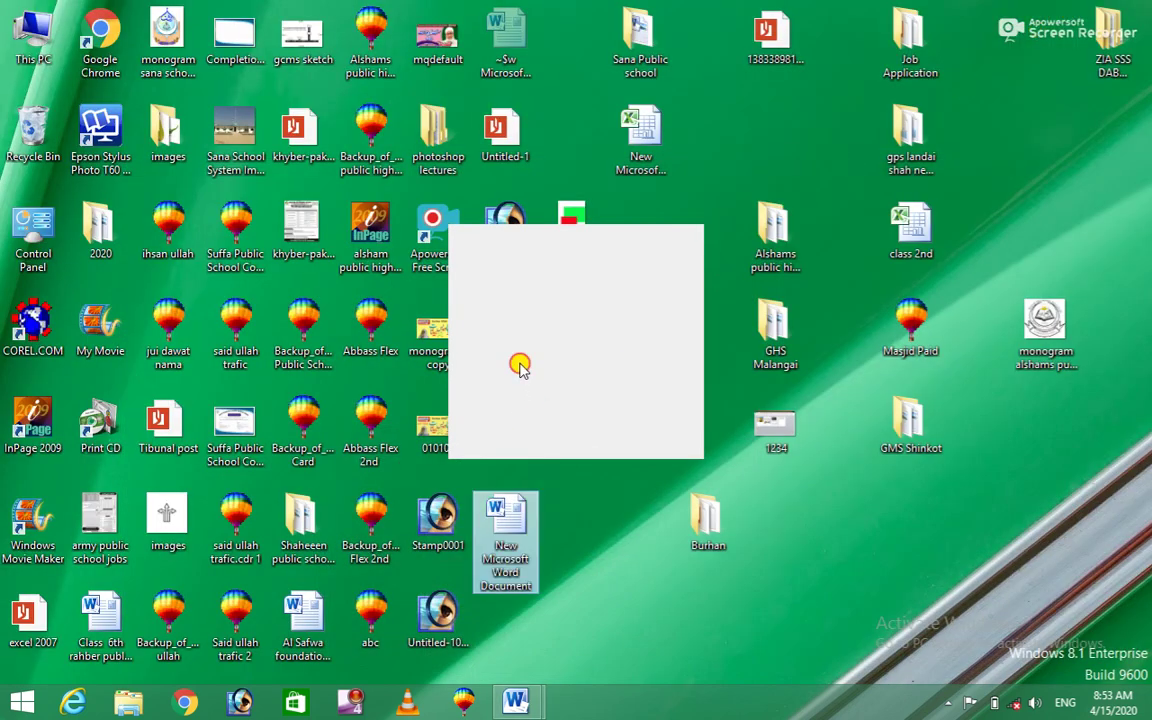
pyautogui.moveTo(522, 365)
pyautogui.mouseDown()
pyautogui.moveTo(778, 222)
pyautogui.moveTo(602, 378)
pyautogui.mouseUp()
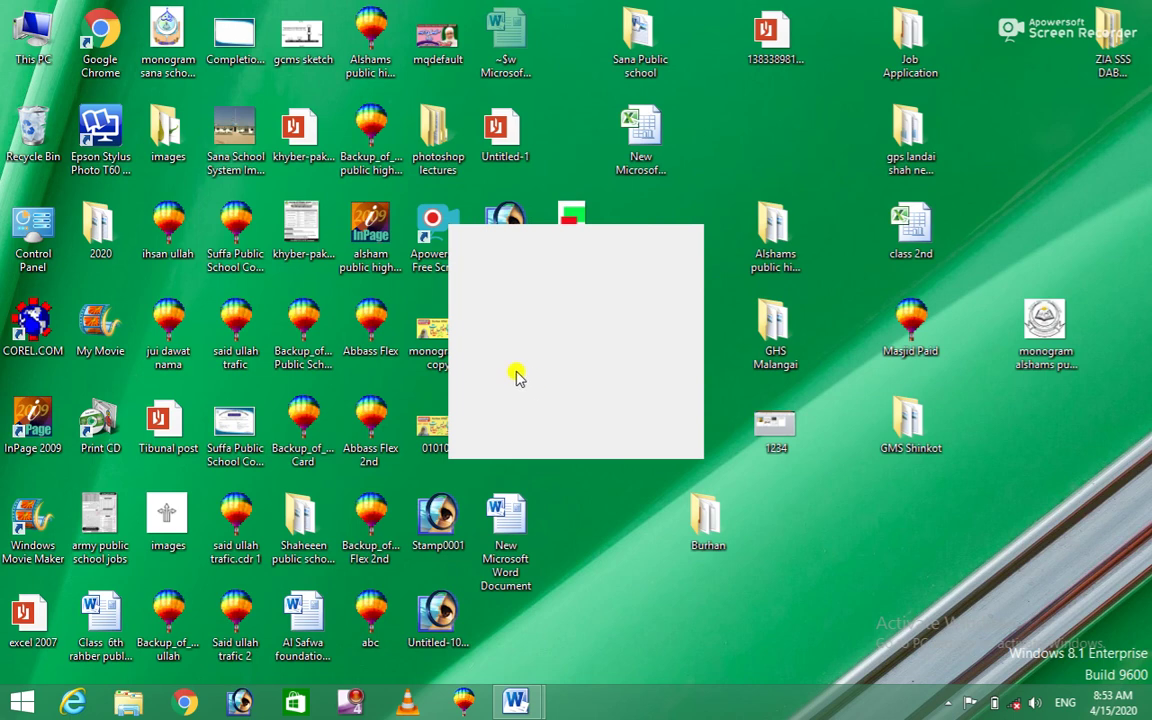
pyautogui.moveTo(510, 356); pyautogui.dragTo(740, 98)
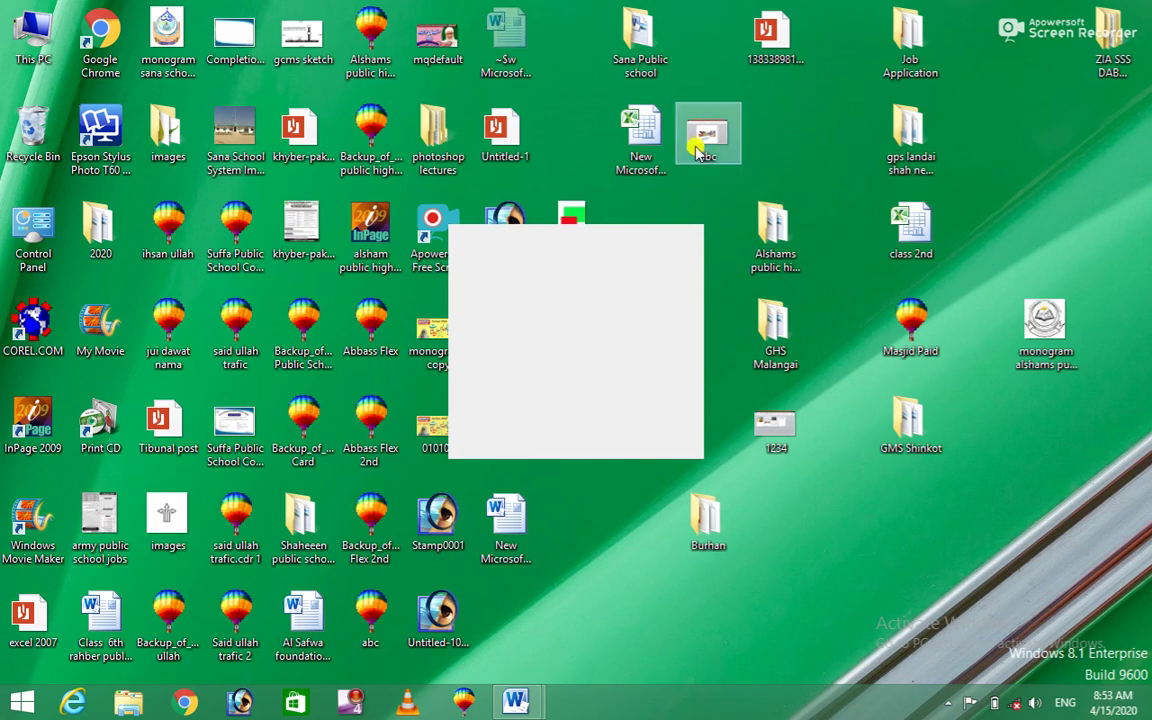
pyautogui.doubleClick(697, 148)
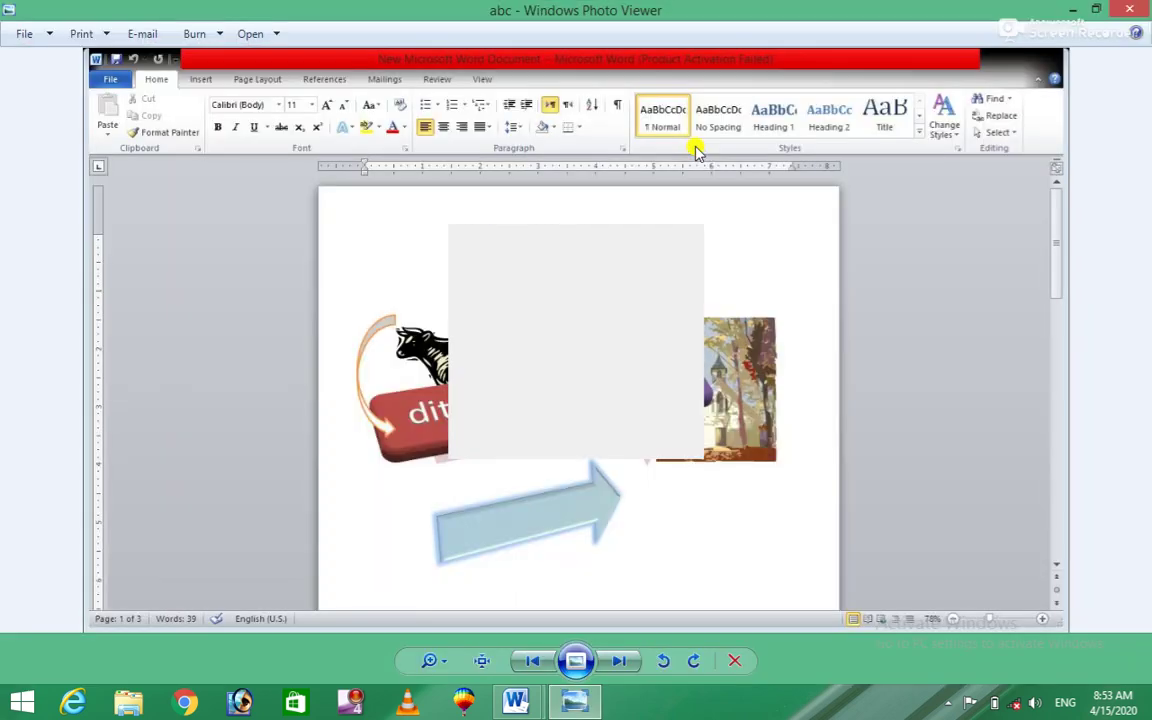